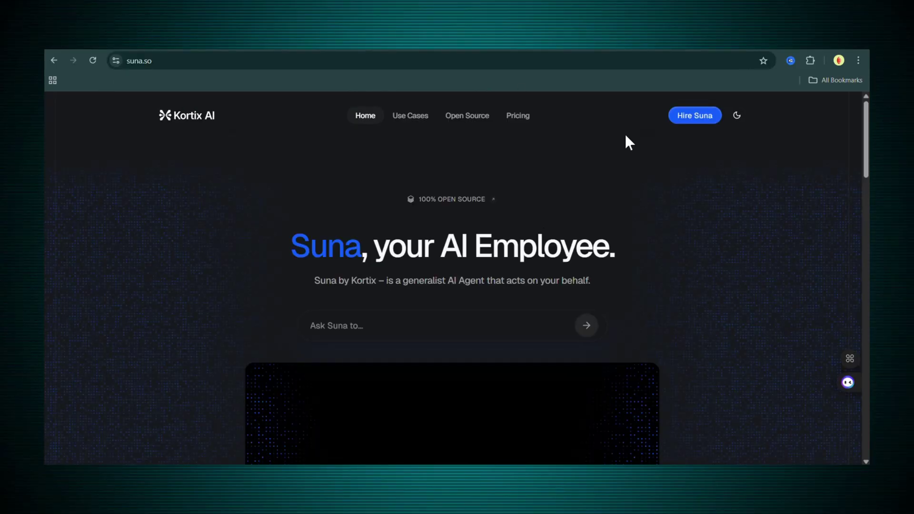
Step: Sign in through Hire Suna to reach the Suna dashboard
left_click(694, 119)
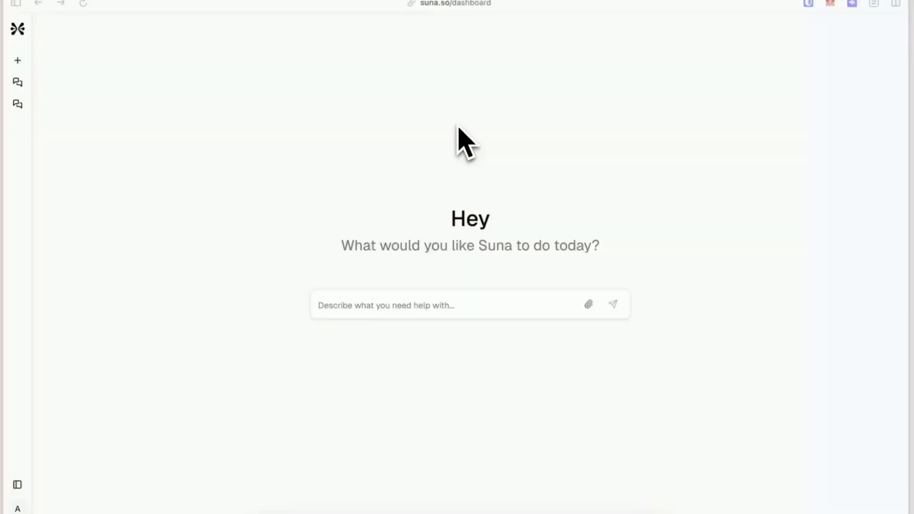
Step: Submit a request for a detailed report on recent US stock market events
type("Write me a detailed report about what's happened in the US stock market in the last 2 weeks. Analyze the S&P 500 trend, and tell me what the market is expecting to see in the upcoming weeks. This is a report analysis for a Bank CFO.")
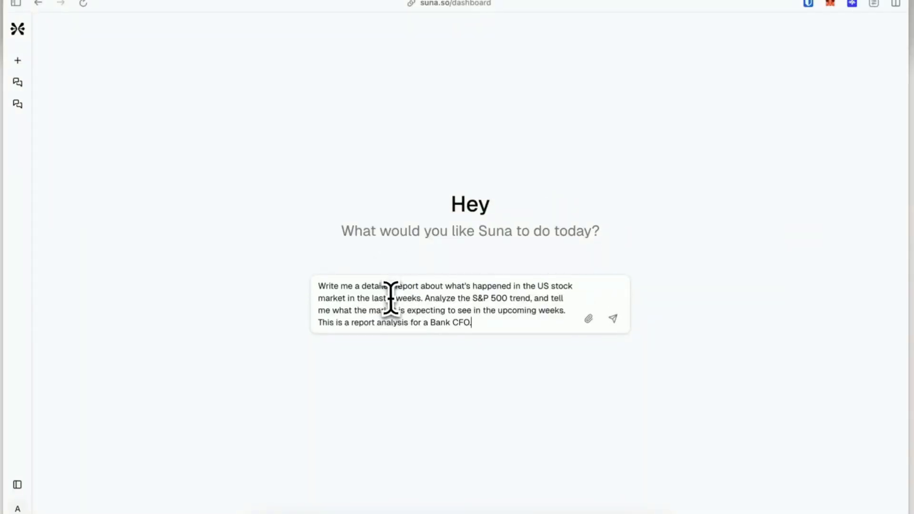
left_click(613, 319)
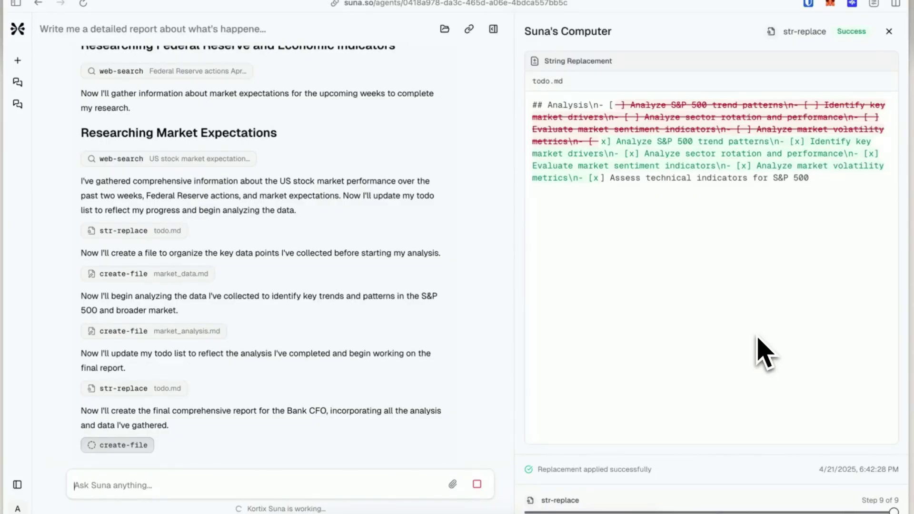
Step: Open market_data.md from the agent's Workspace Files
scroll(820, 276, "down", 15)
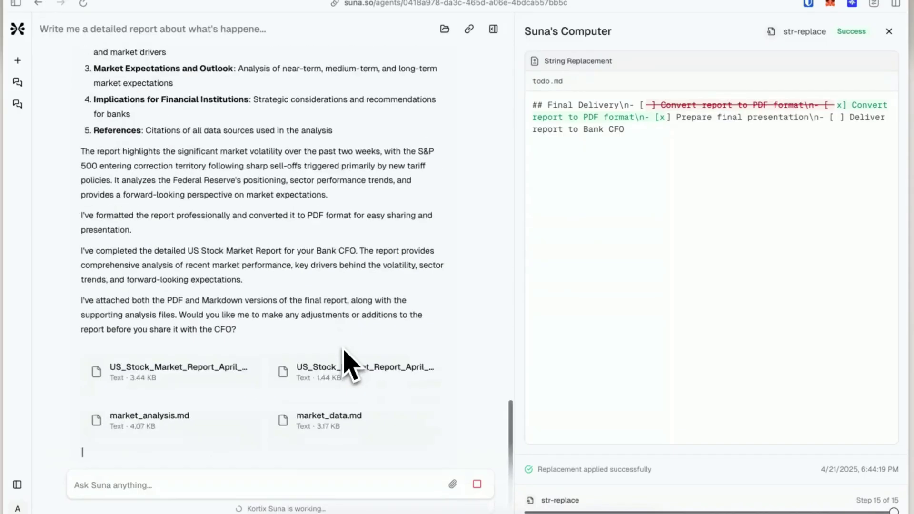
left_click(172, 395)
left_click(142, 79)
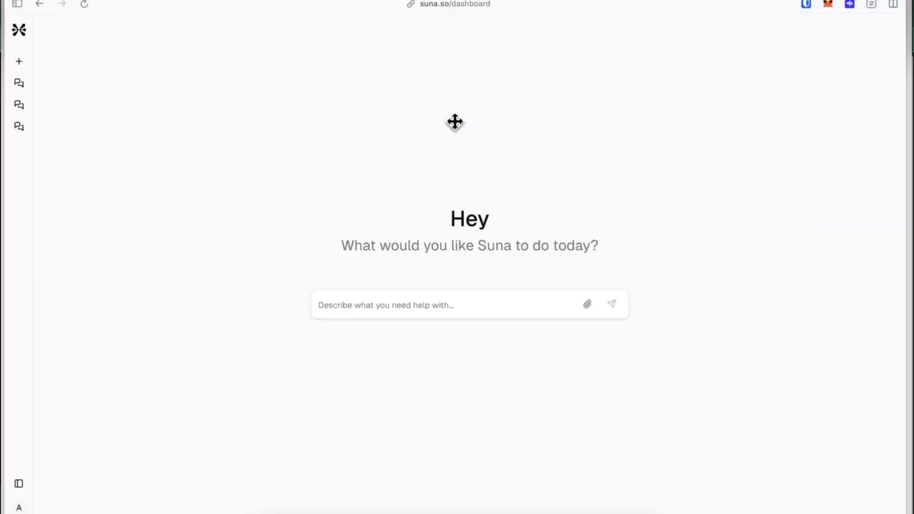
Step: Add the note 'SOLVE CAPTCHA IF NEEDED TO, I BELIEVE IN YOU' to the pasted Series A SaaS Finance prompt and send it
type("Go on Crunchbase, Dealroom, and TechCrunch, filter by Series A funding rounds in the SaaS Finance Space, and build a report with company data, founders, and contact info for outbound sales.")
type("SOLVE CAPTCH")
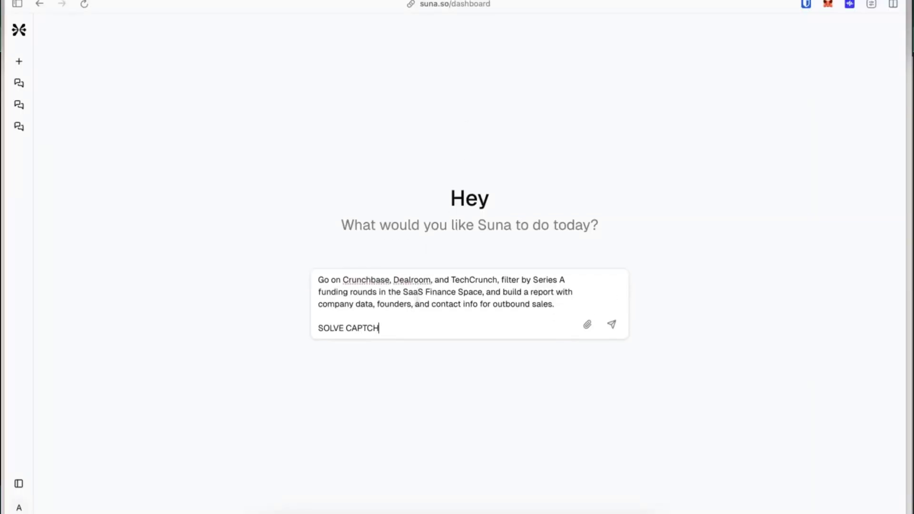
type("A IF NEEDED TO, I BELIEVE IN YOU")
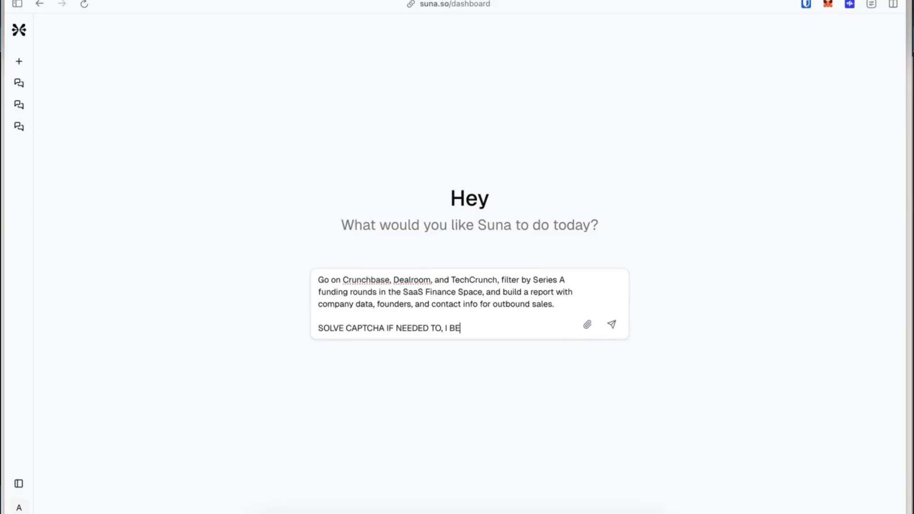
key("Return")
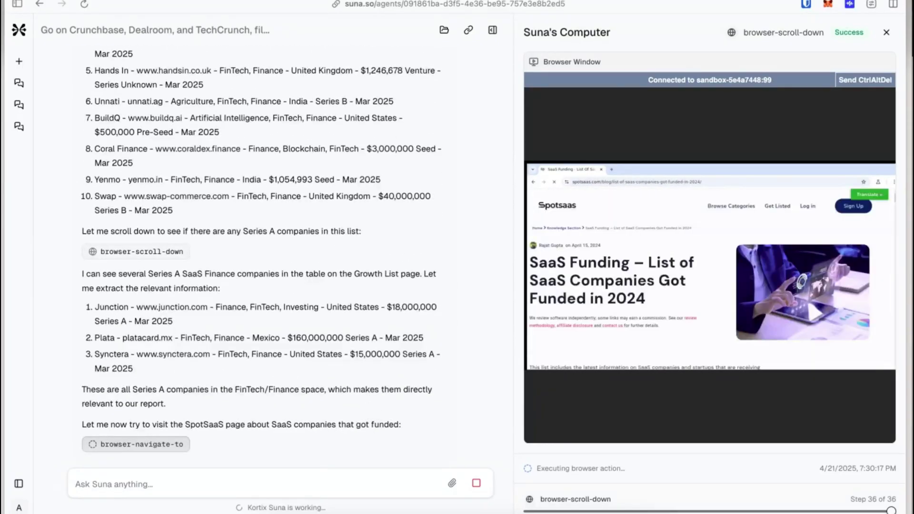
Step: Send the follow-up 'ok cool, can you give me the list now?'
type("ok cool, can you give me the list now?")
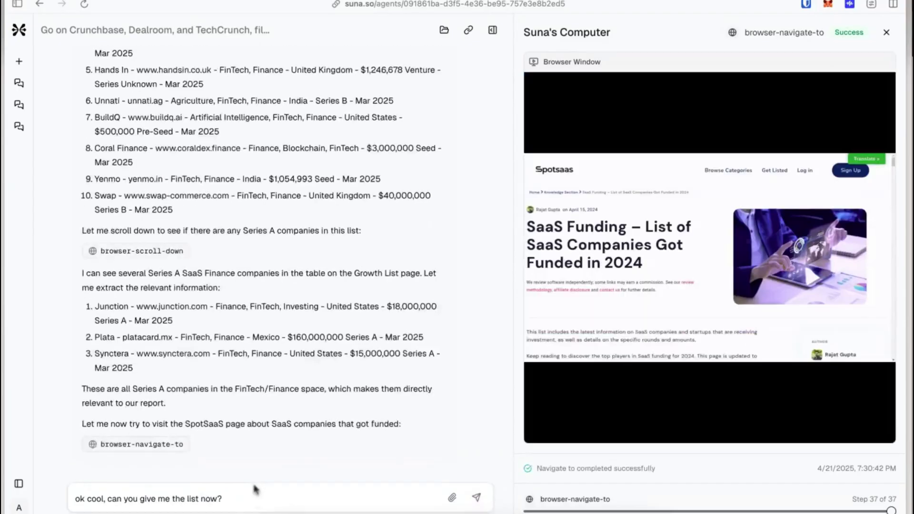
key("Return")
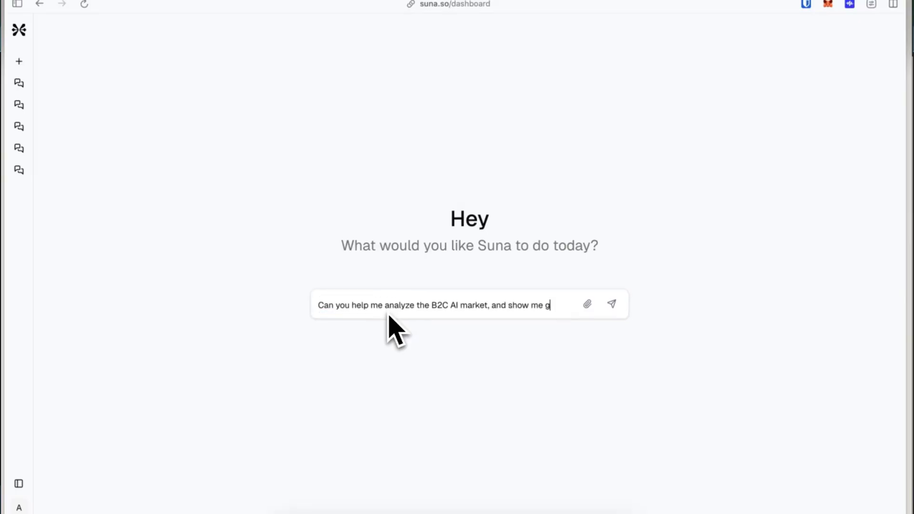
Step: Replace the draft with a request to research the B2C AI market with graphs, and send it
type("o")
key("ctrl+a")
type("Can you help me research into the B2C AI market, and show me some ")
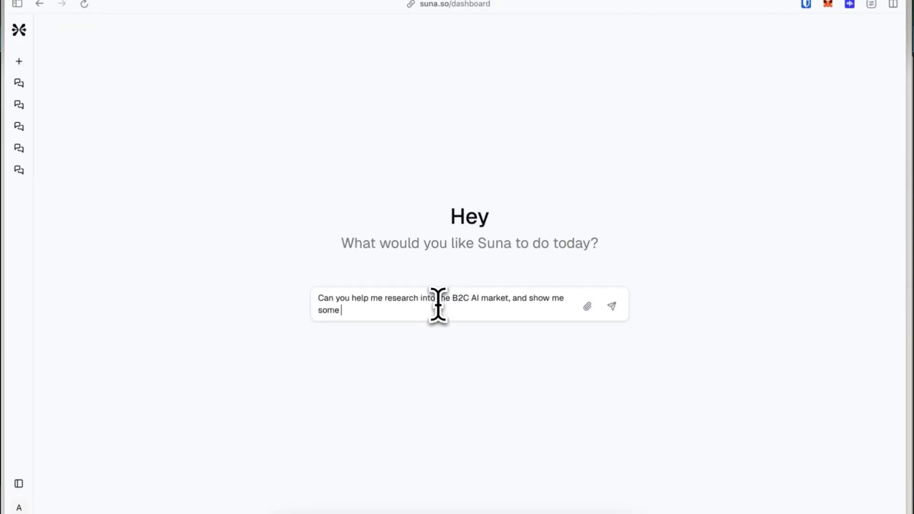
type("graphs of interesting numbers you found? browse the web with the browser please")
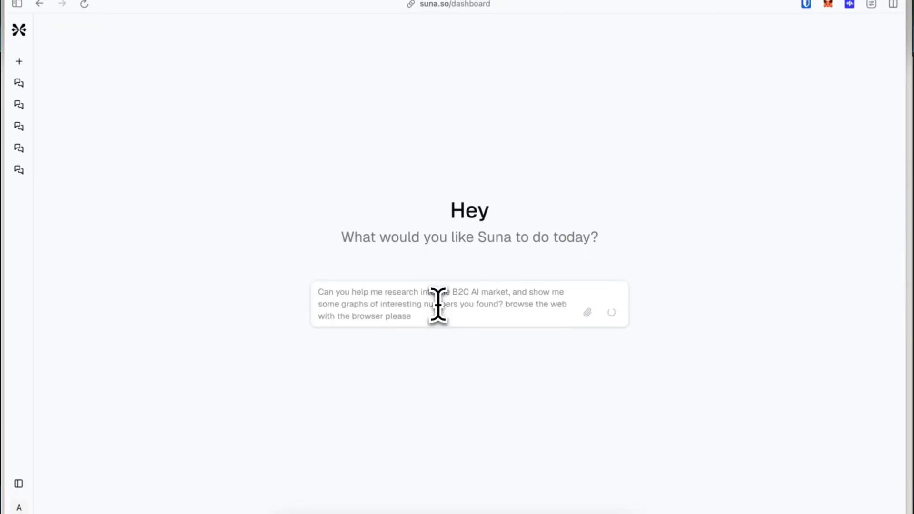
key("Return")
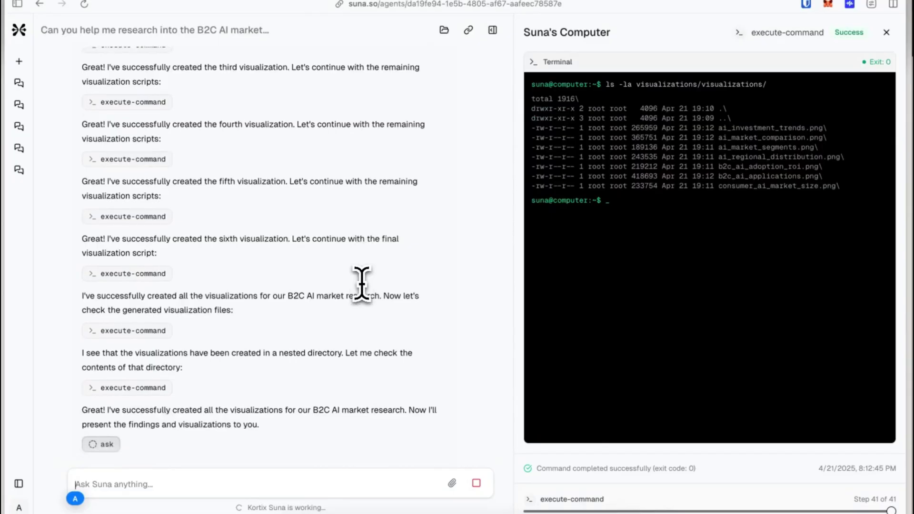
Step: Open apple_financial_charts.html from Workspace Files and scroll to the DCF chart
left_click(152, 431)
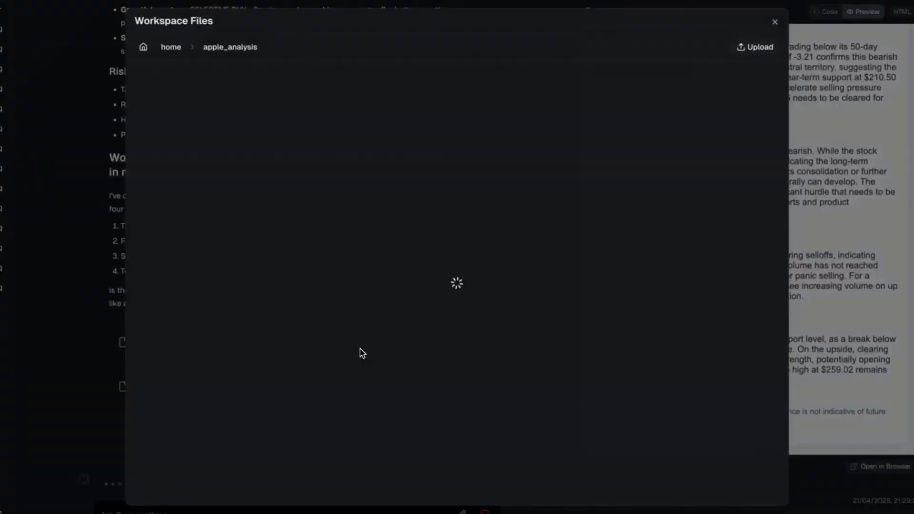
left_click(374, 355)
scroll(371, 347, "down", 15)
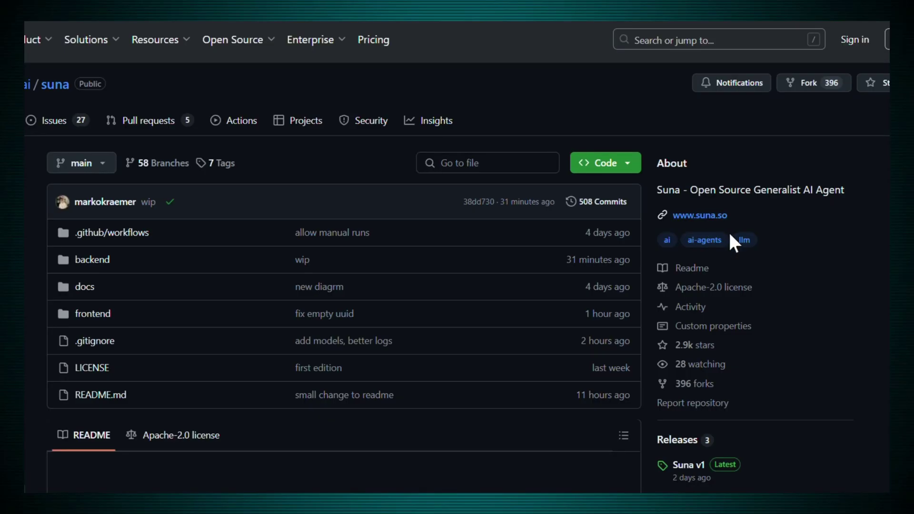
scroll(731, 233, "down", 8)
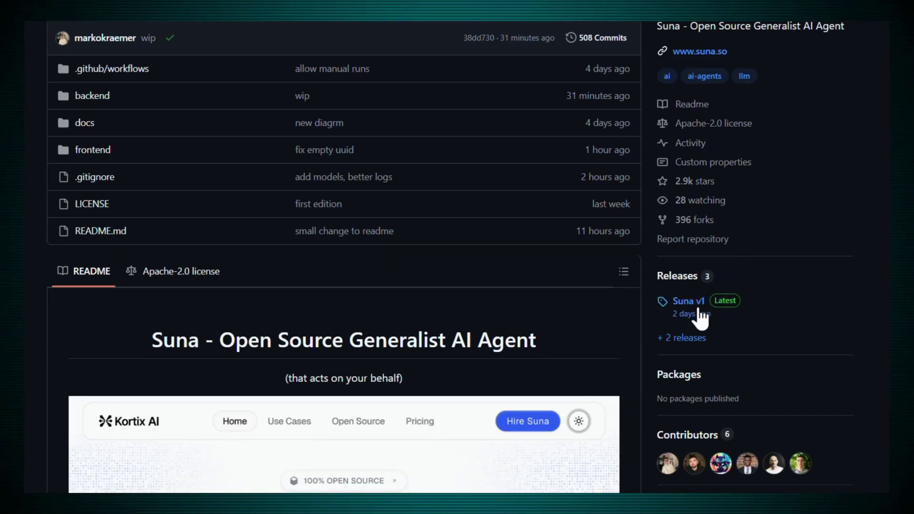
scroll(742, 326, "down", 4)
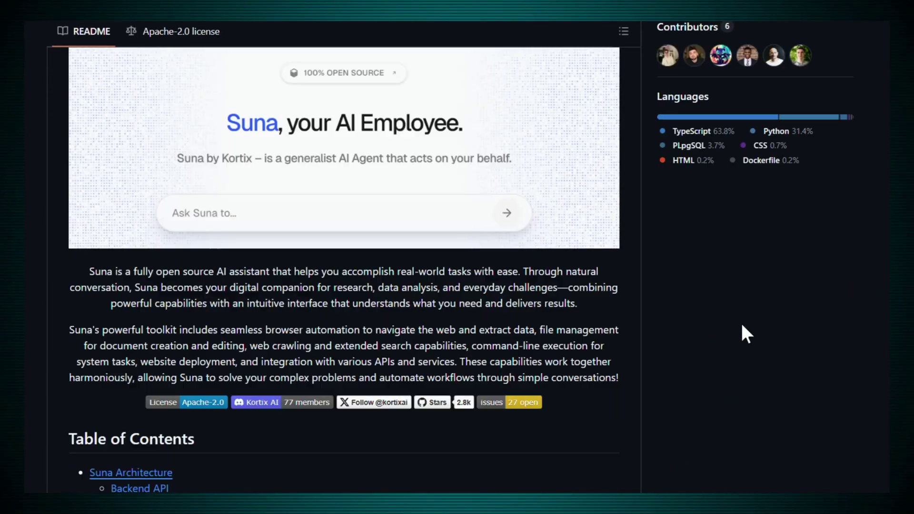